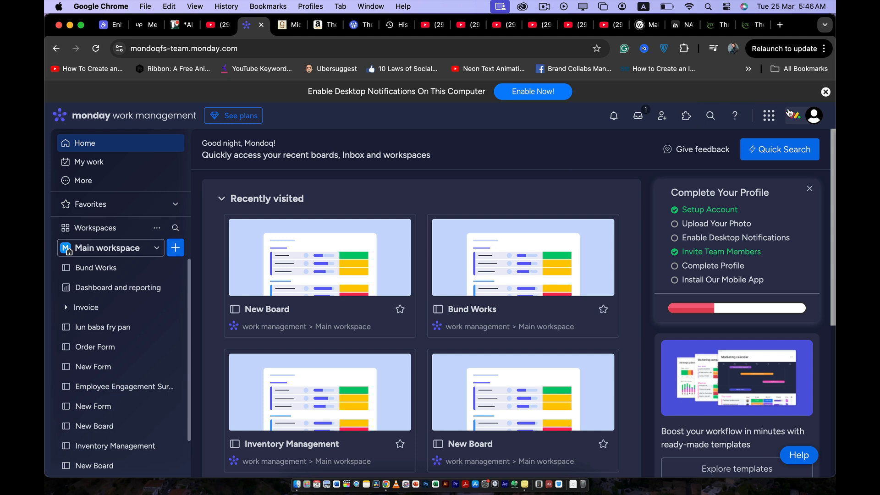
click(810, 123)
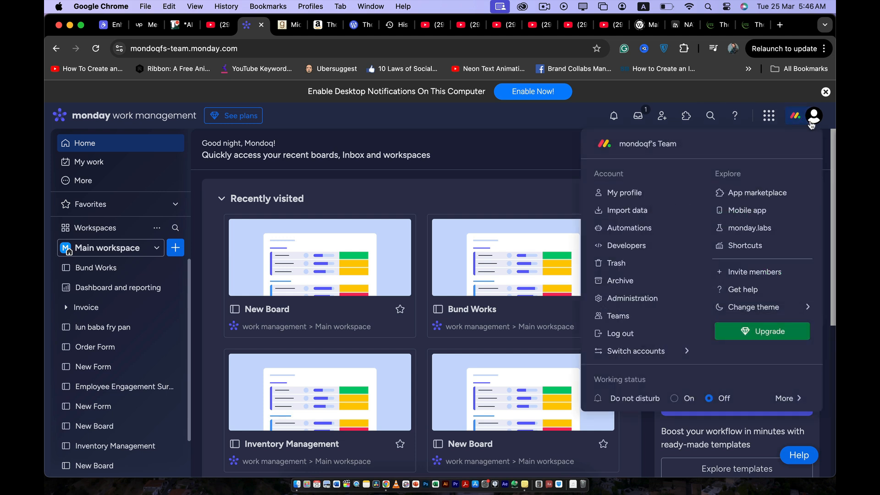
click(811, 123)
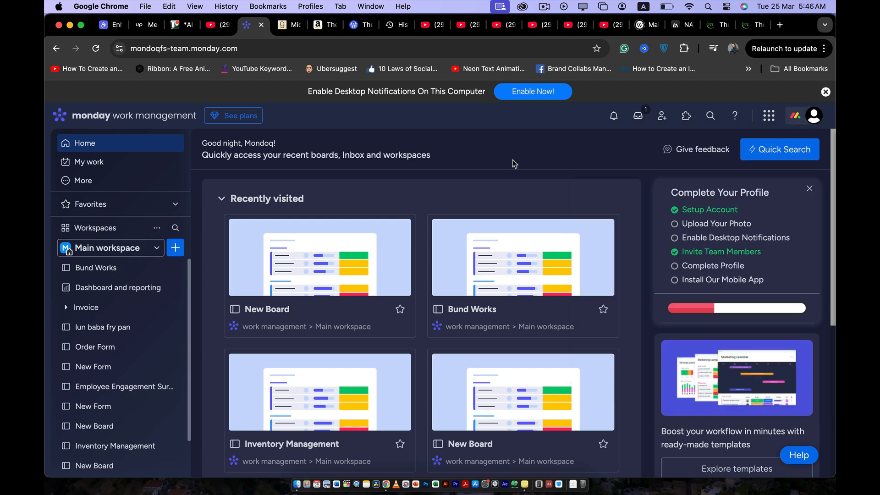
Step: Open the first recently visited board, New Board, and look through its To do, Doing and Done groups
click(315, 251)
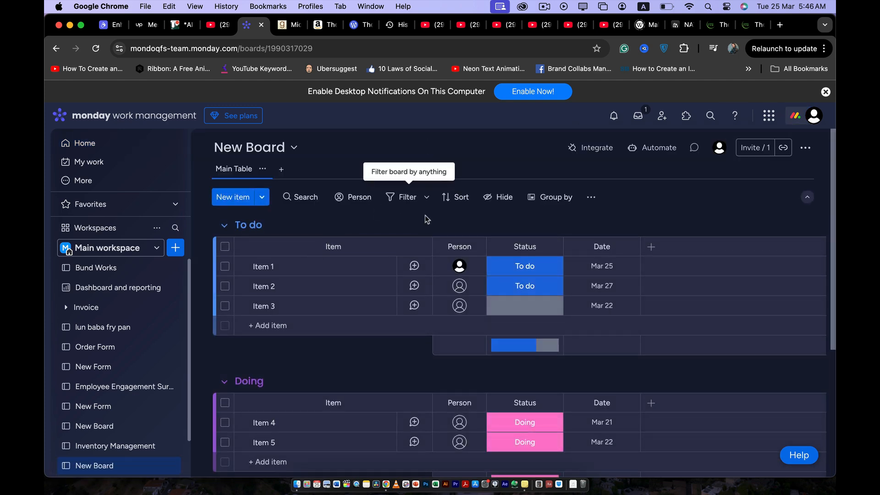
scroll(414, 228, down, 4)
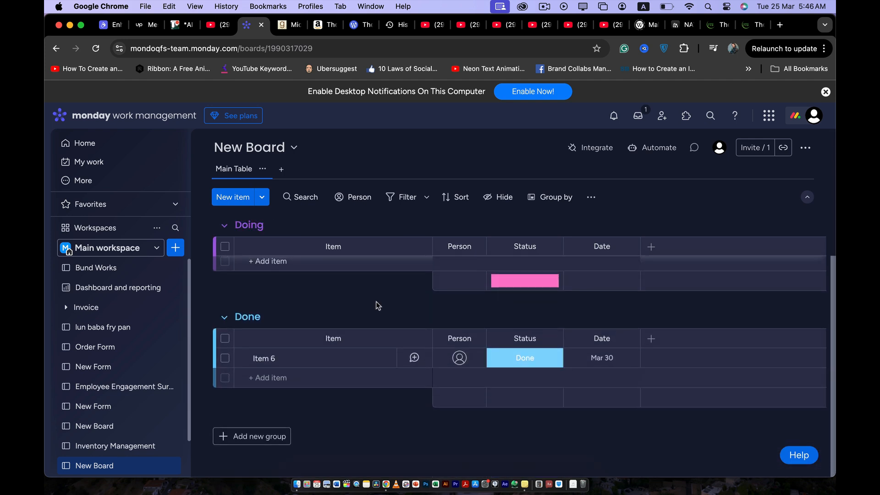
scroll(412, 256, up, 4)
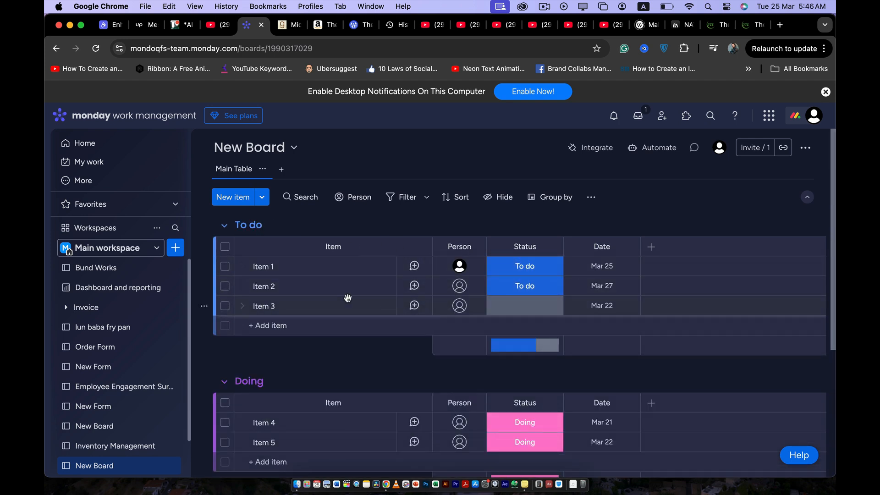
scroll(348, 299, down, 4)
scroll(348, 302, up, 4)
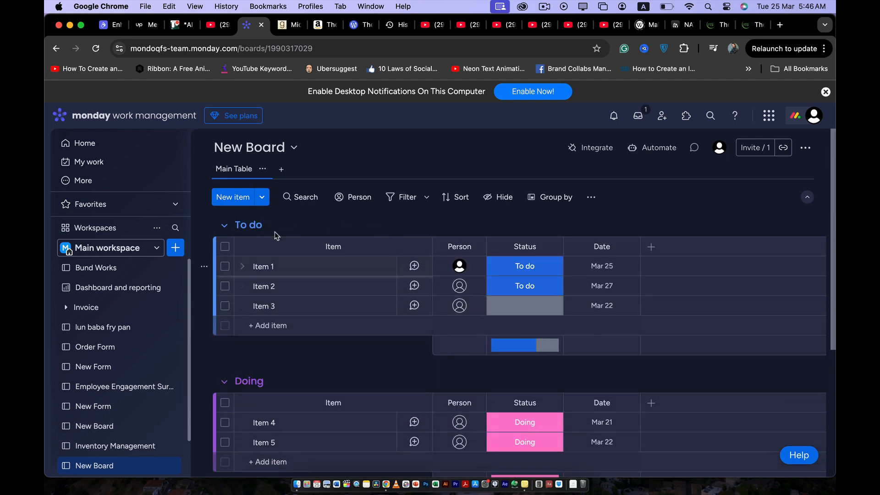
scroll(301, 273, down, 3)
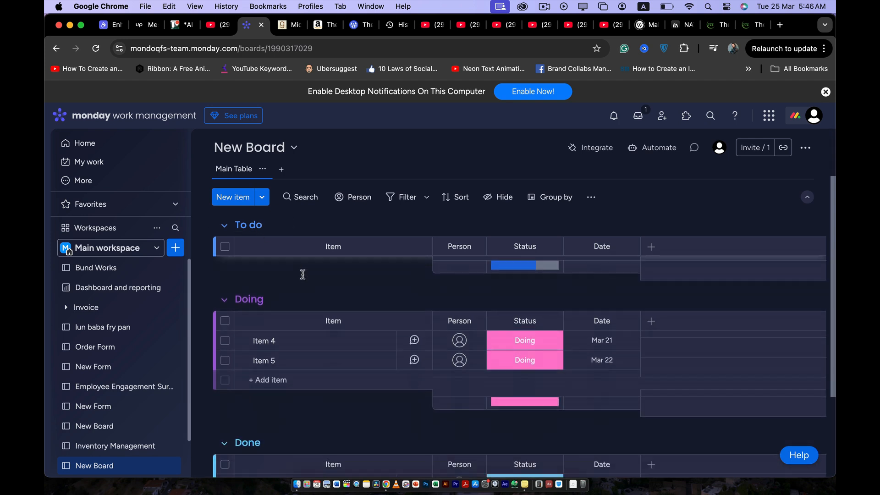
scroll(299, 400, down, 2)
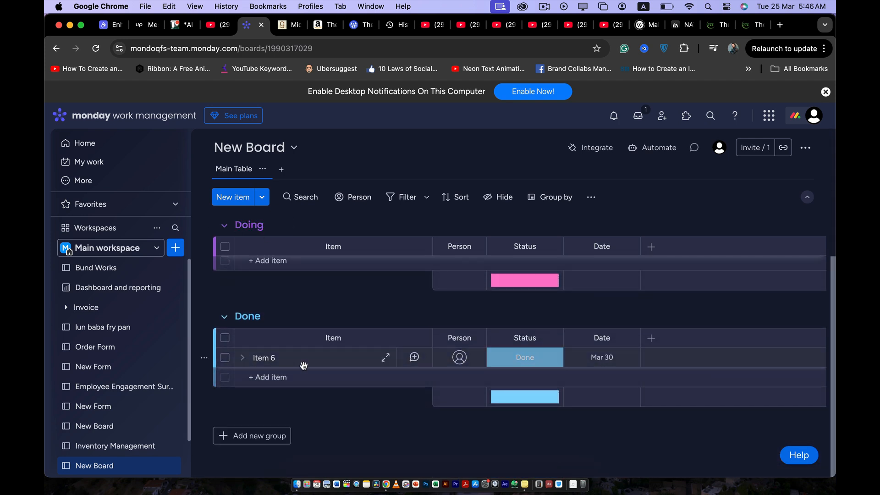
scroll(304, 367, up, 4)
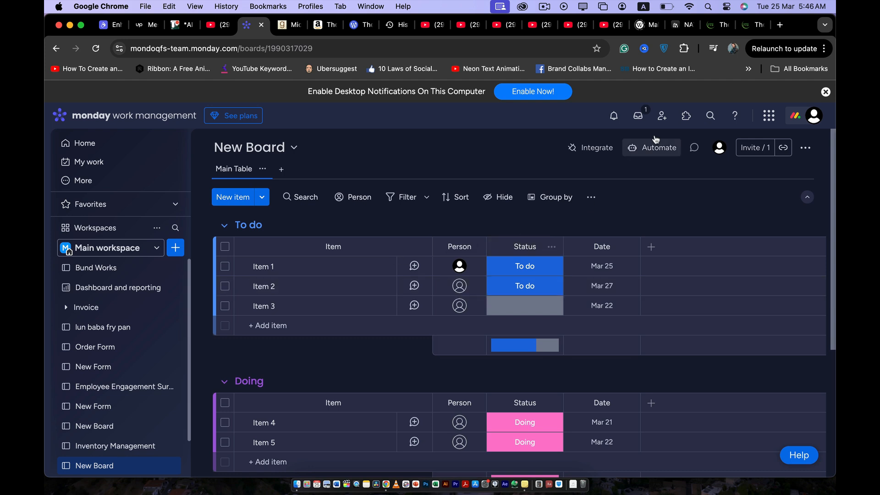
Step: Add a new board automation triggered by every time period and open the trigger's schedule settings
click(650, 153)
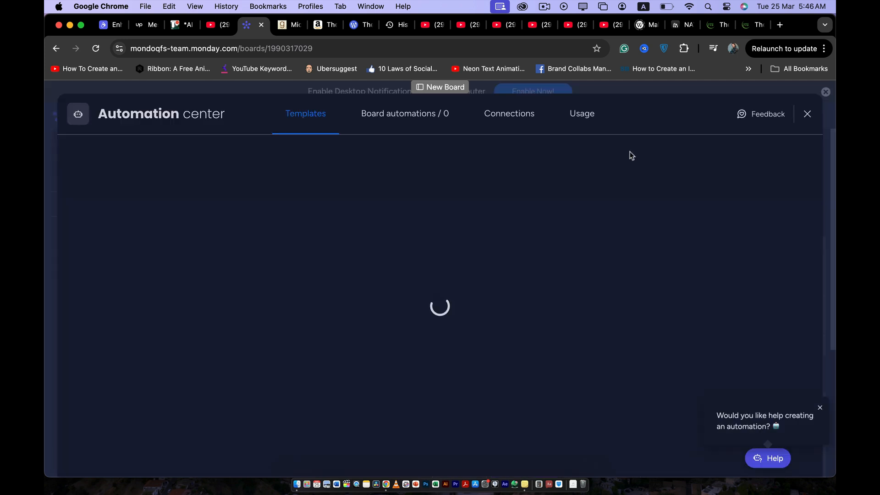
click(390, 122)
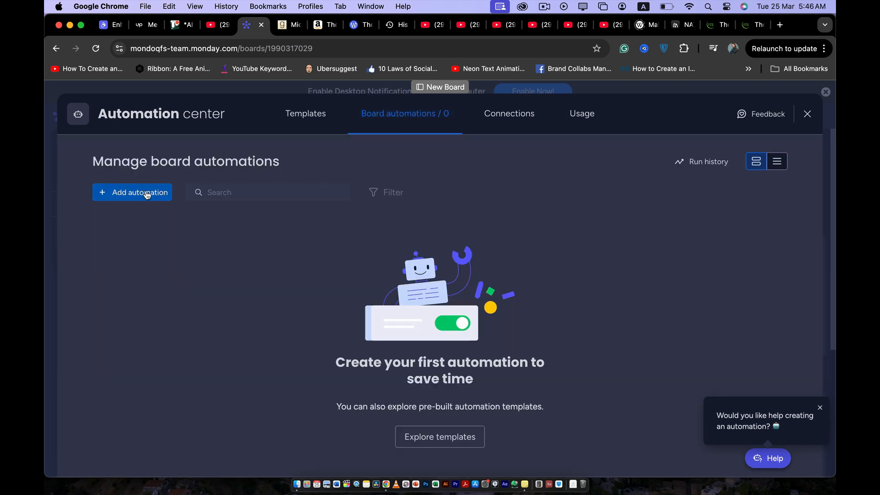
click(144, 192)
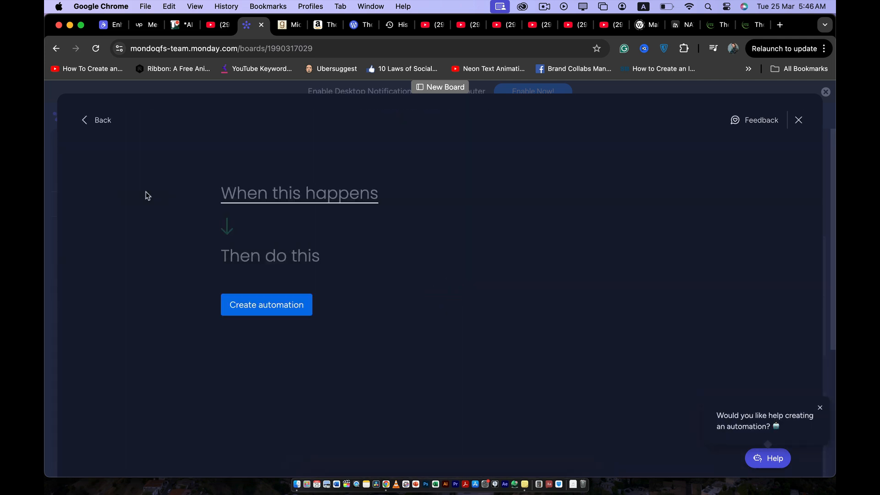
click(289, 203)
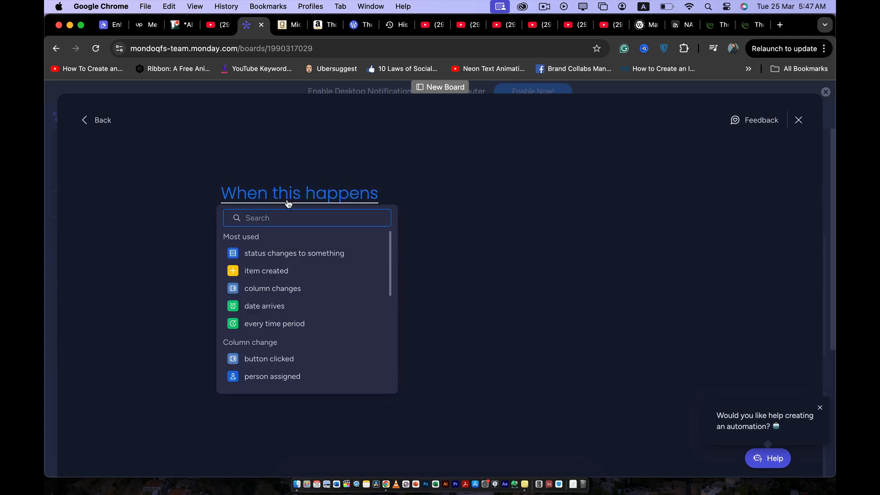
text(eve)
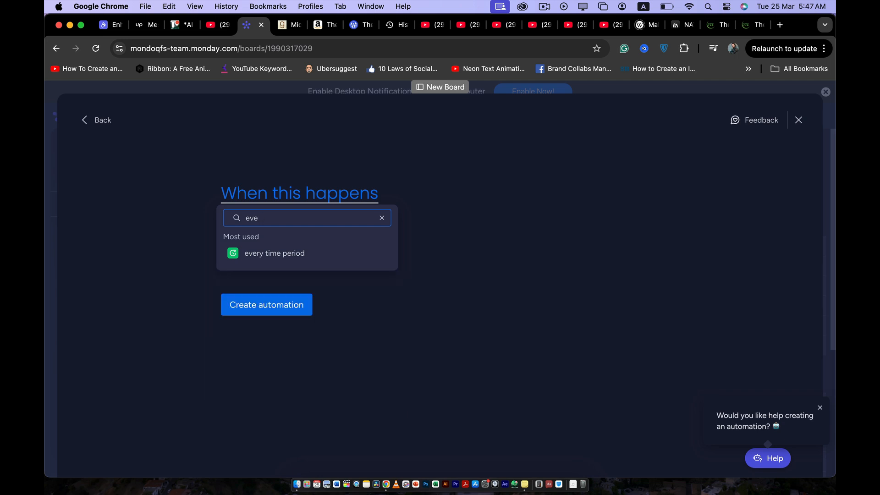
click(284, 256)
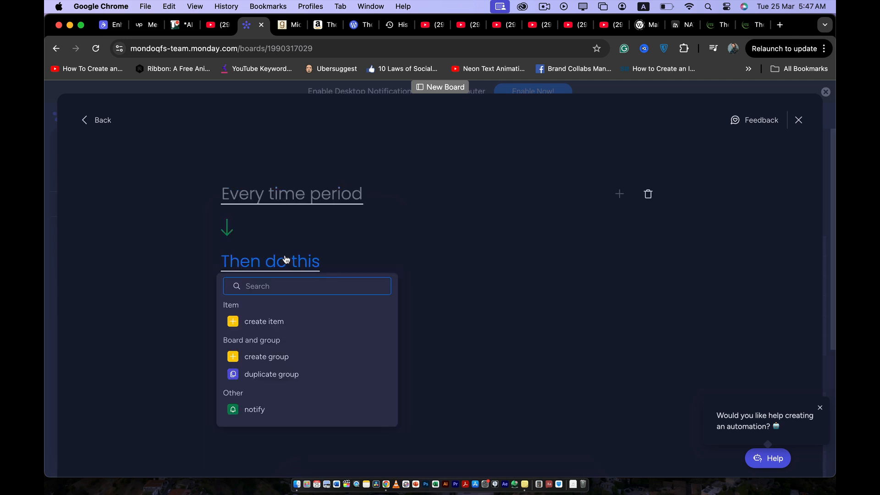
click(301, 204)
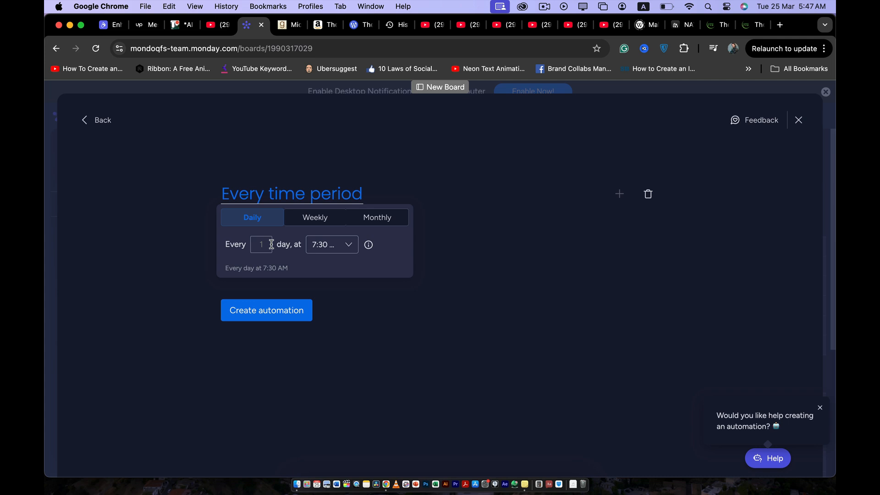
Step: Set the trigger's daily schedule to run every day at 9:30 AM
click(352, 252)
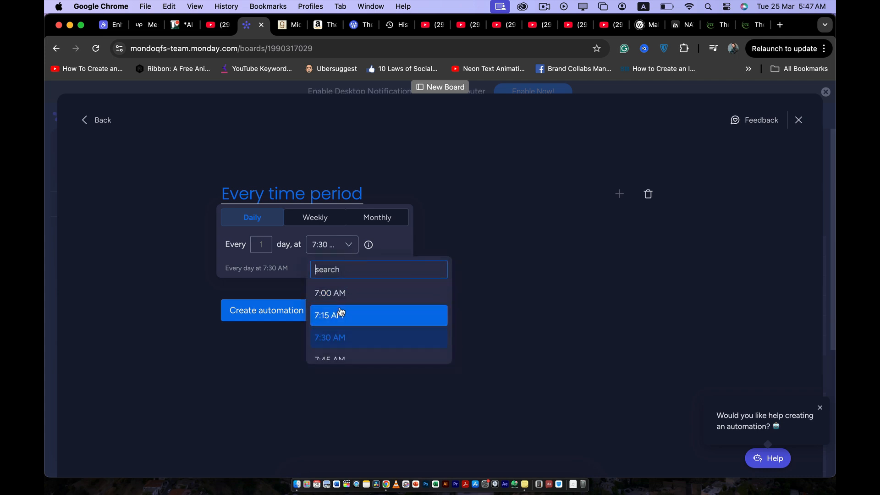
scroll(341, 311, down, 2)
scroll(340, 311, down, 5)
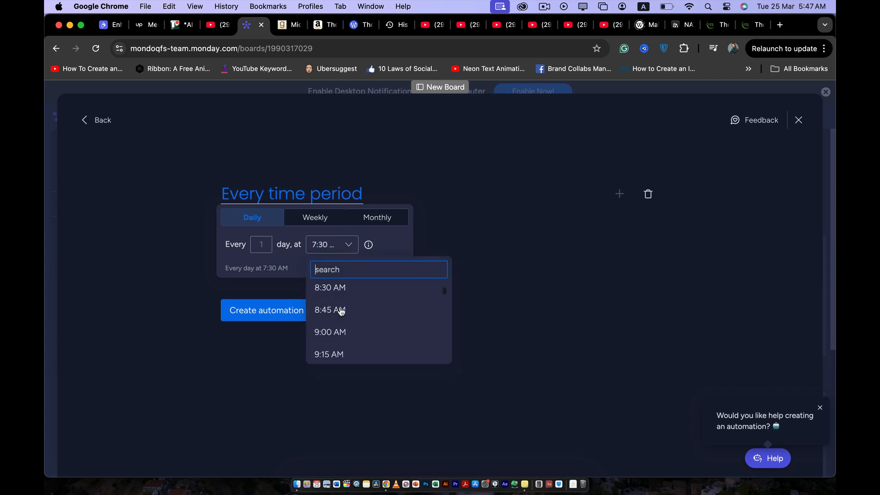
click(335, 325)
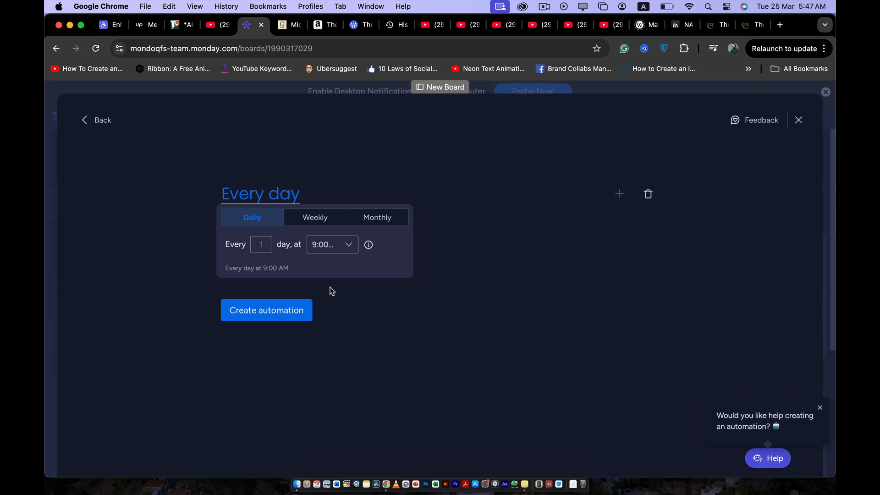
click(346, 250)
scroll(334, 315, down, 8)
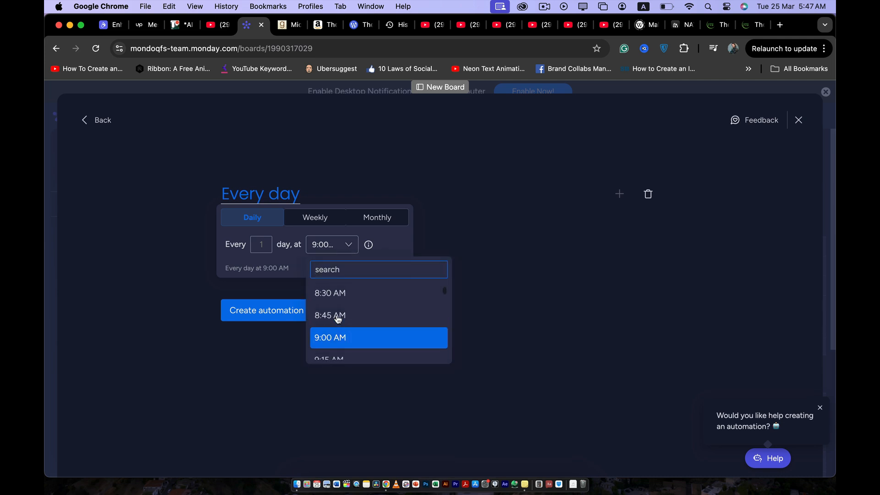
click(335, 325)
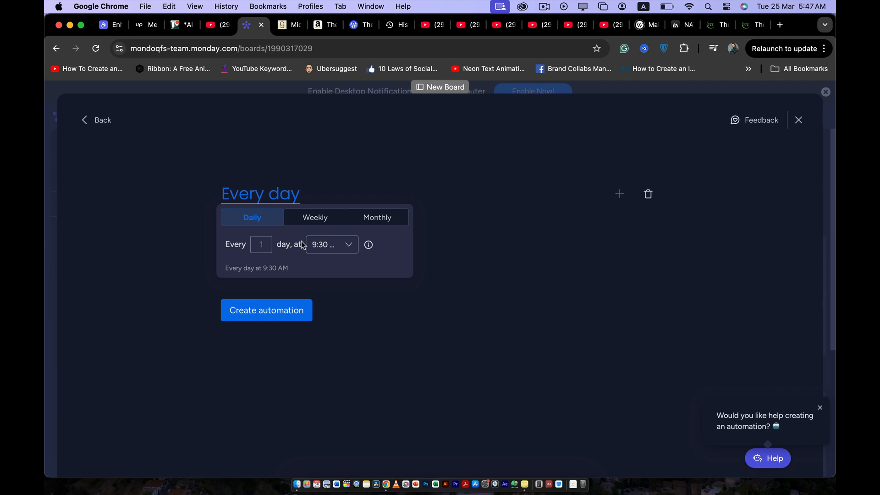
Step: Try repeat intervals of 2, 3 and 8 days for the daily schedule and clear the interval
text(2)
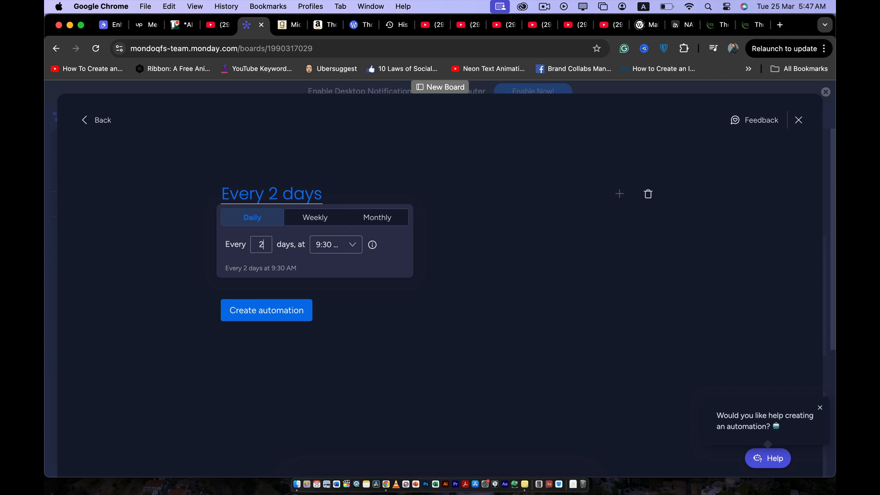
key(BackSpace)
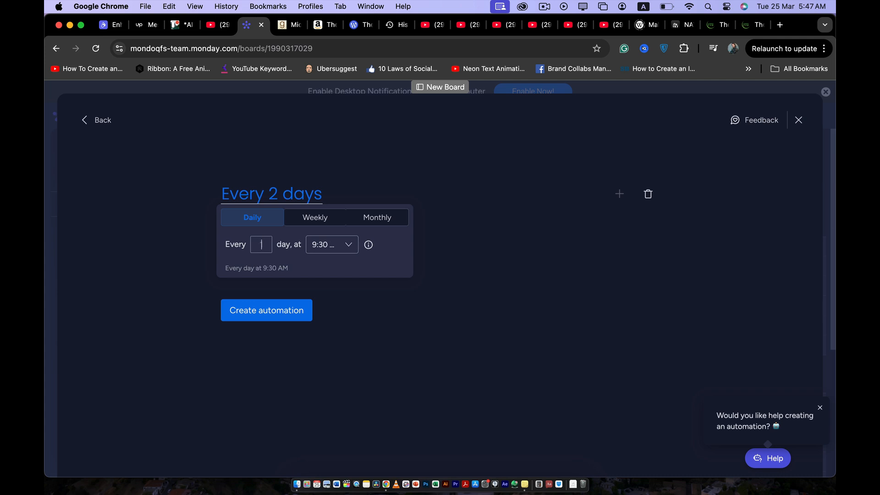
text(3)
key(BackSpace)
text(8)
key(BackSpace)
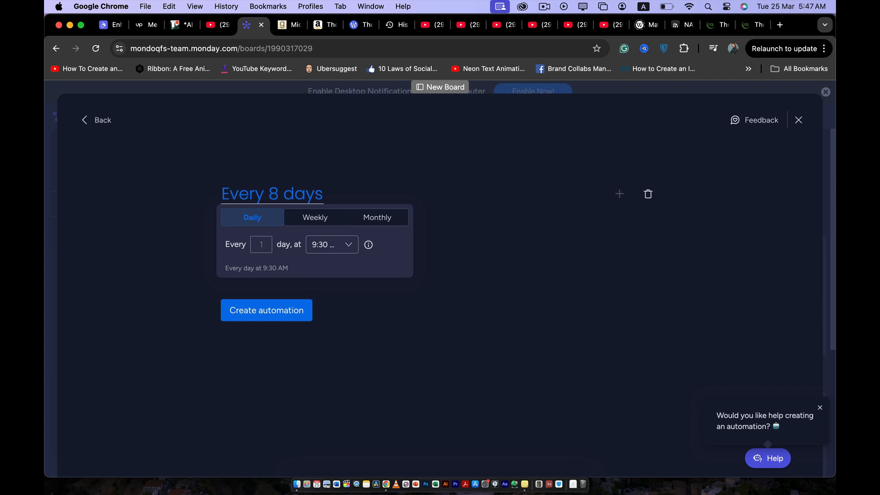
Step: Switch the trigger to a weekly schedule on Monday at 9:30 AM
click(323, 222)
click(235, 244)
click(237, 246)
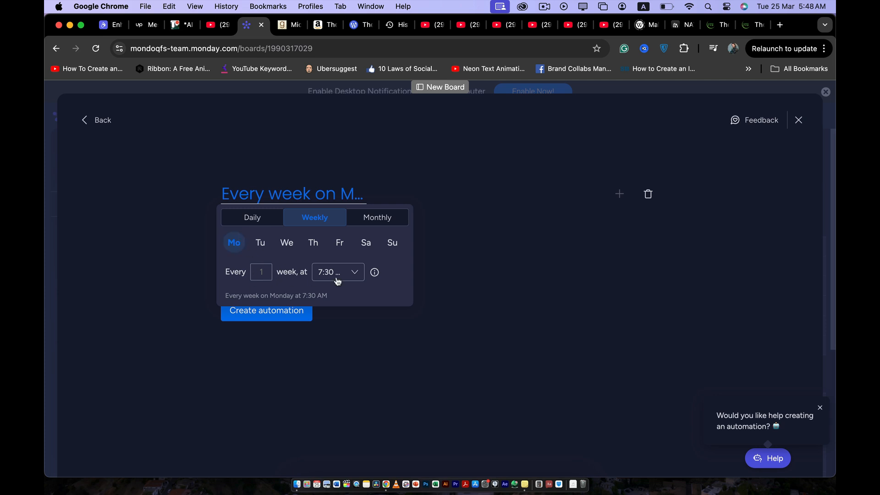
click(360, 274)
scroll(336, 366, down, 5)
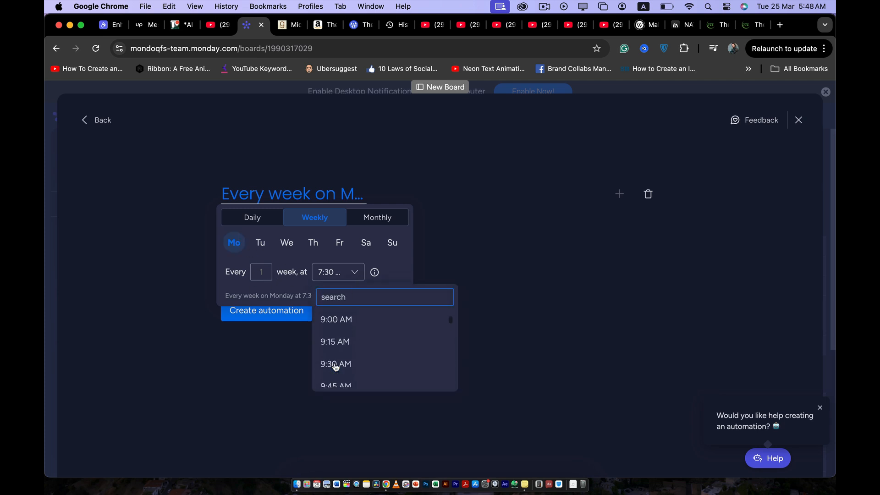
click(336, 375)
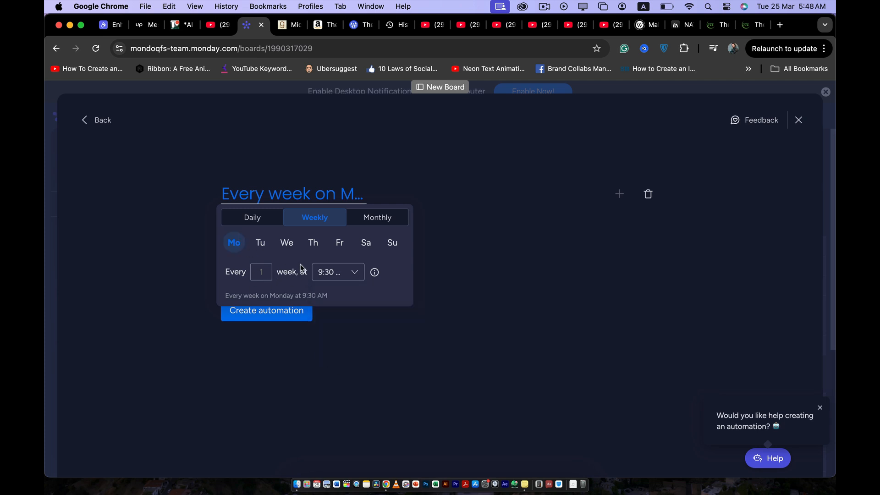
Step: Try Tuesday, Wednesday and Sunday as the weekly run day and return the selection to Monday only
click(261, 244)
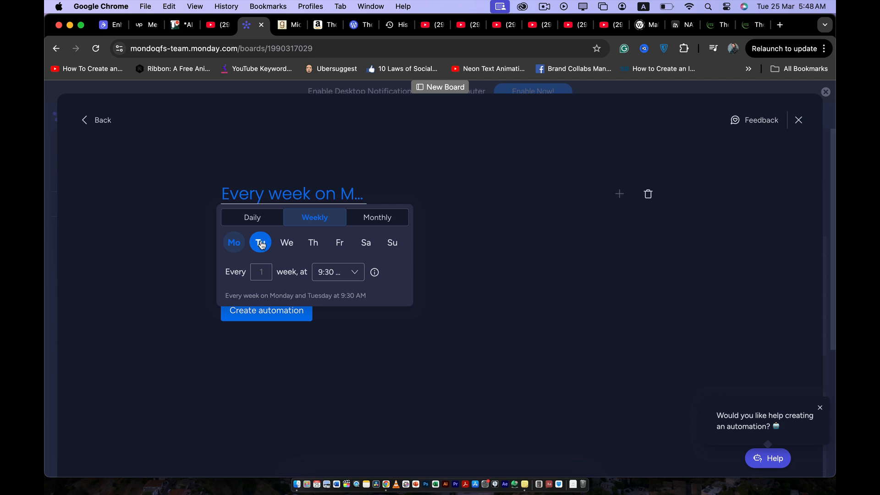
click(231, 250)
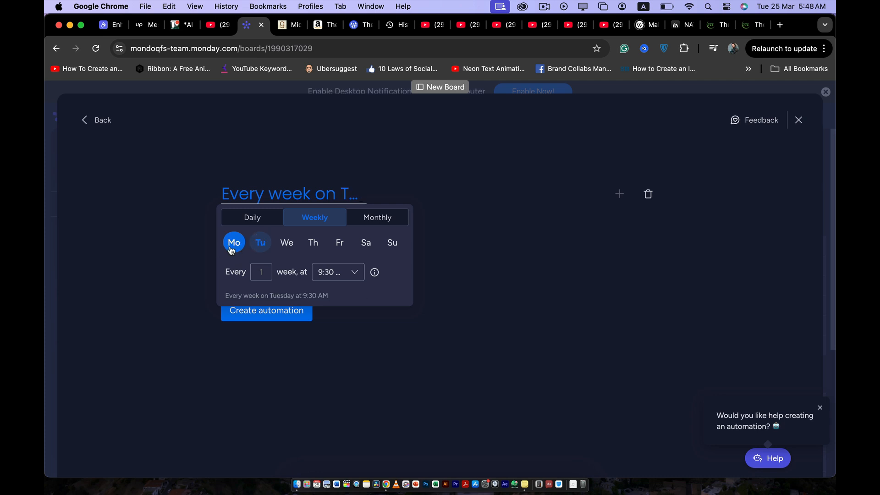
click(287, 249)
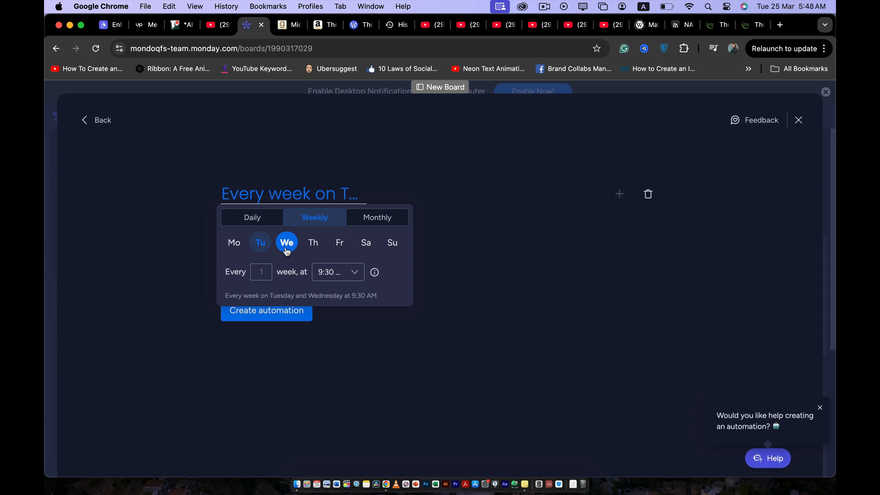
click(261, 253)
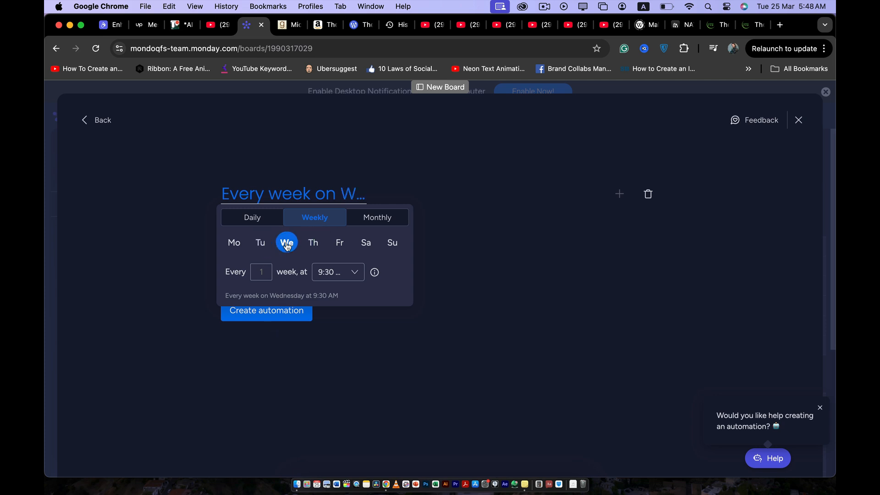
click(391, 252)
click(390, 252)
click(234, 244)
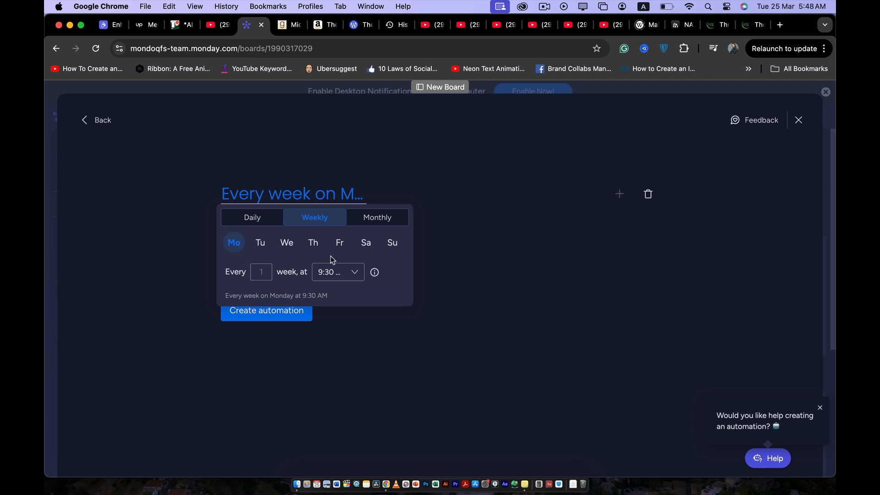
Step: Try repeat intervals of 2, 3, 4 and 7 weeks for the weekly schedule and clear the interval
text(2)
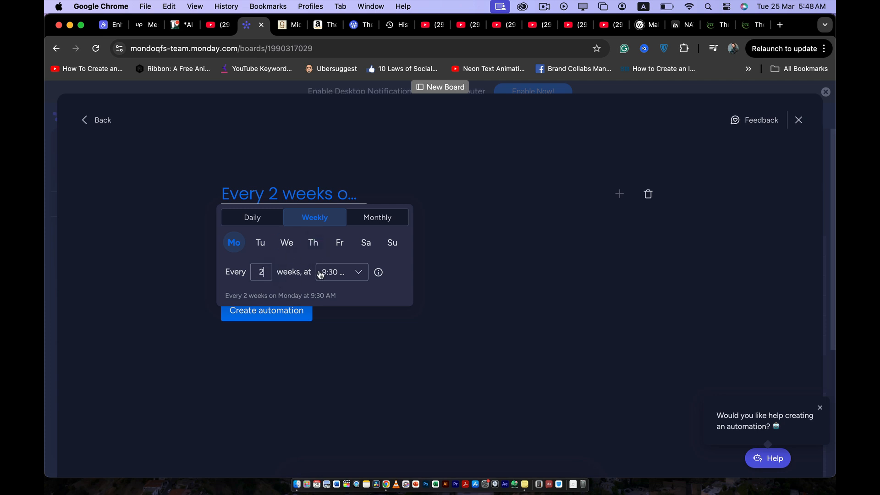
key(BackSpace)
text(3)
key(BackSpace)
text(4)
key(BackSpace)
text(7)
key(BackSpace)
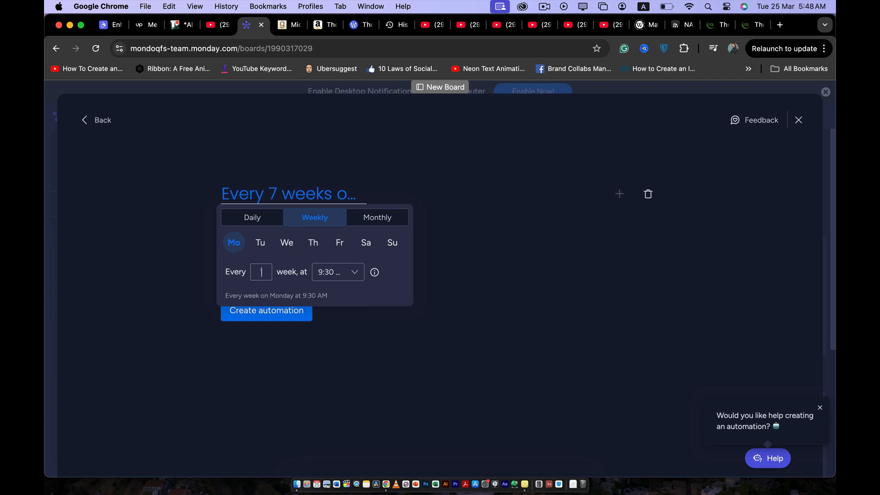
Step: Switch the trigger to a monthly schedule on the 1st, 10th, 18th, 26th and 31st
click(377, 219)
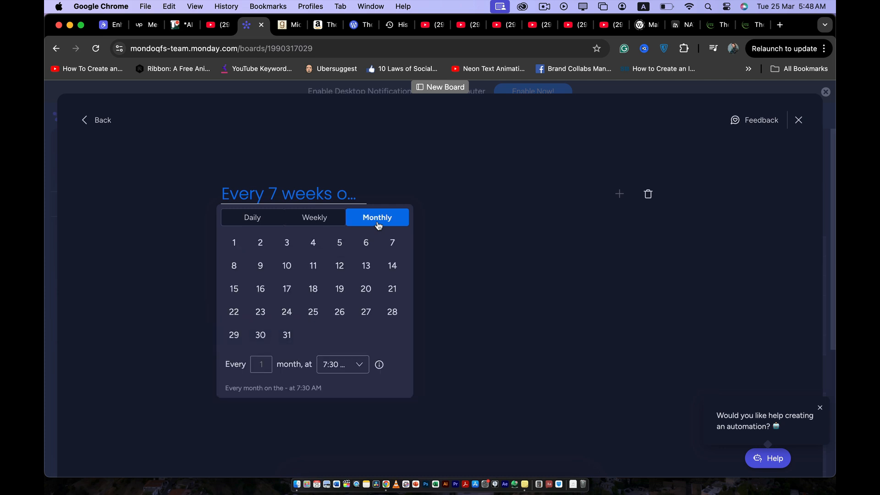
click(239, 248)
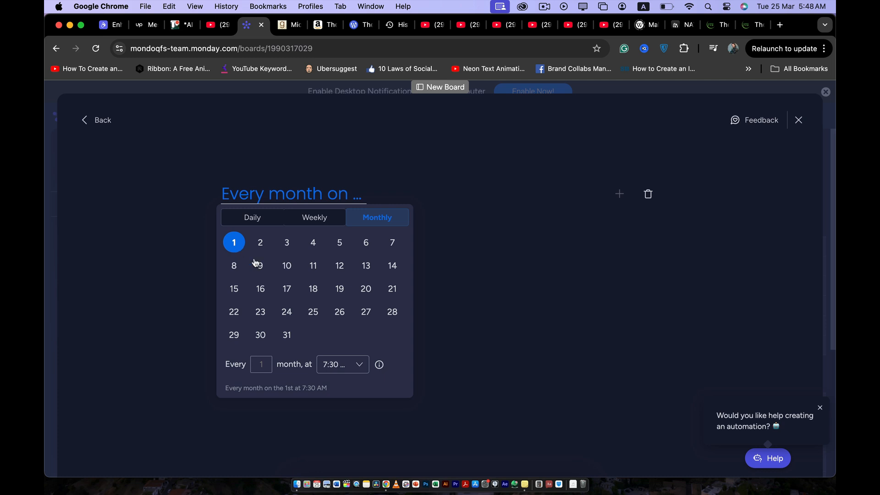
click(286, 265)
click(239, 246)
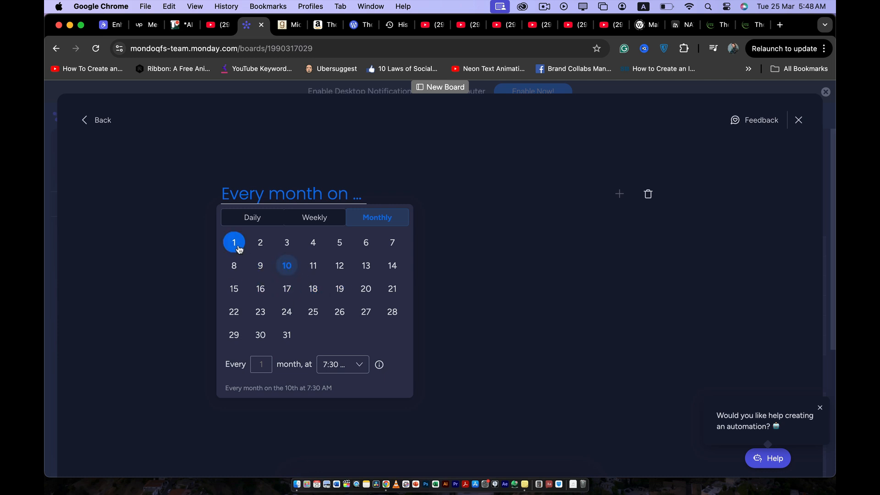
click(287, 268)
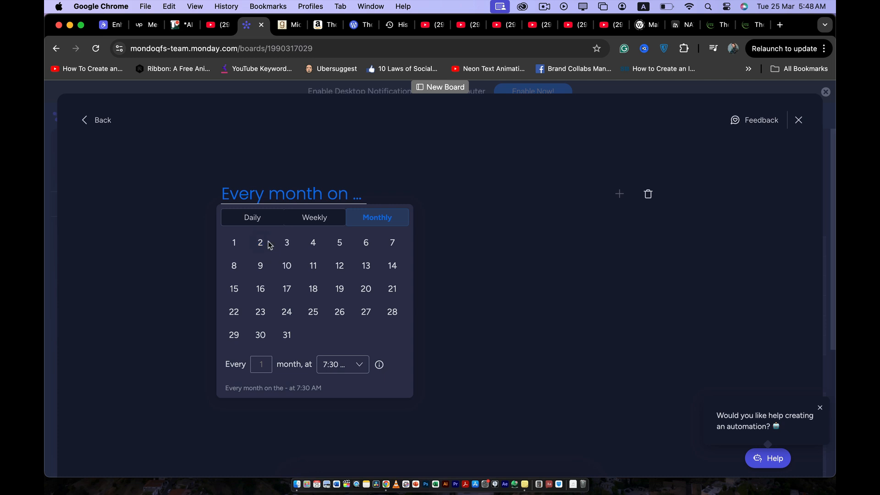
click(235, 243)
click(292, 270)
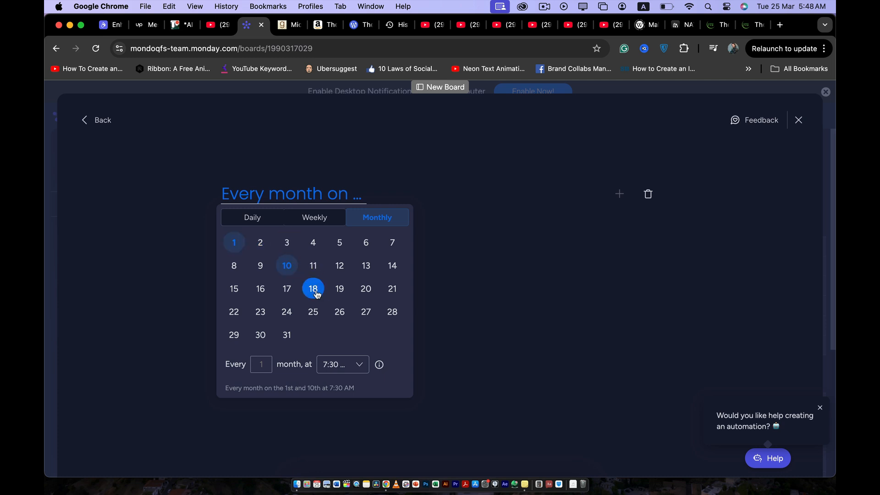
click(318, 294)
click(339, 312)
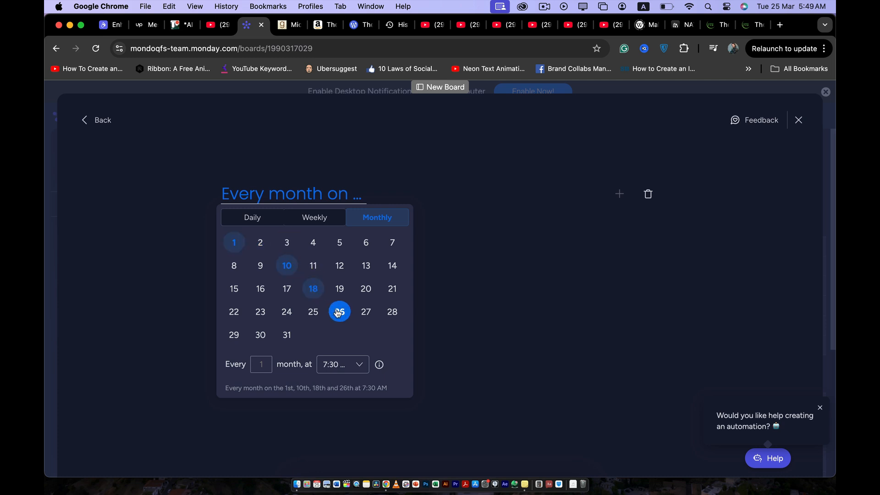
click(294, 336)
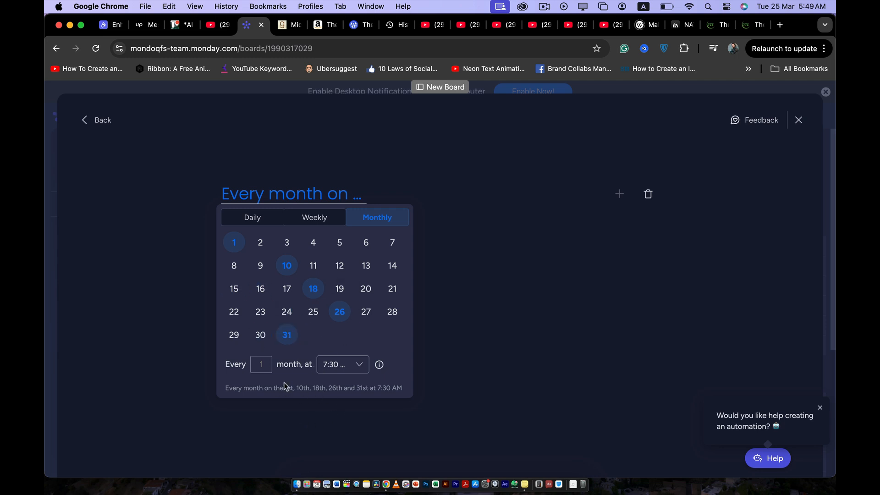
Step: Try 9:15 AM as the monthly run time and settle on 9:30 AM
click(365, 371)
scroll(362, 438, down, 5)
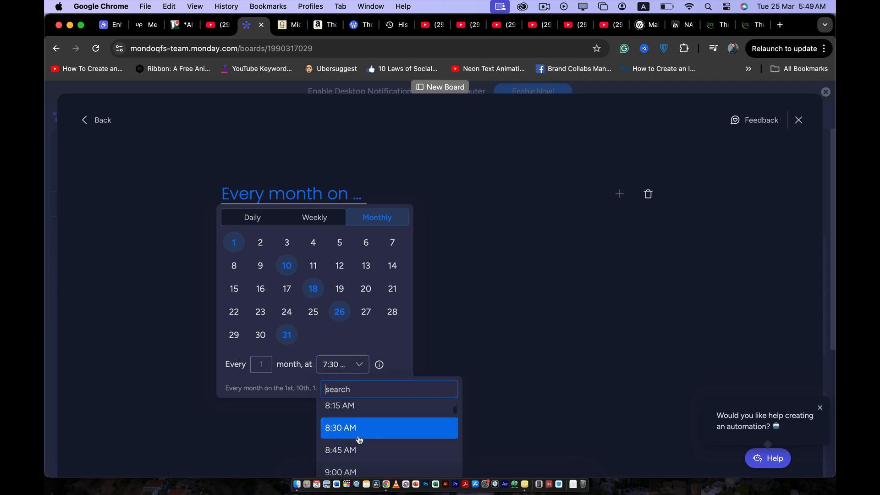
click(357, 441)
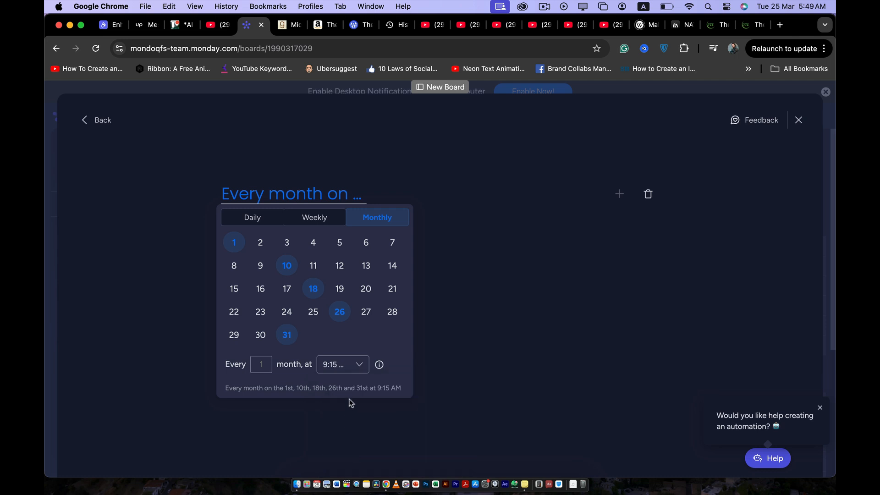
click(362, 365)
scroll(353, 440, down, 5)
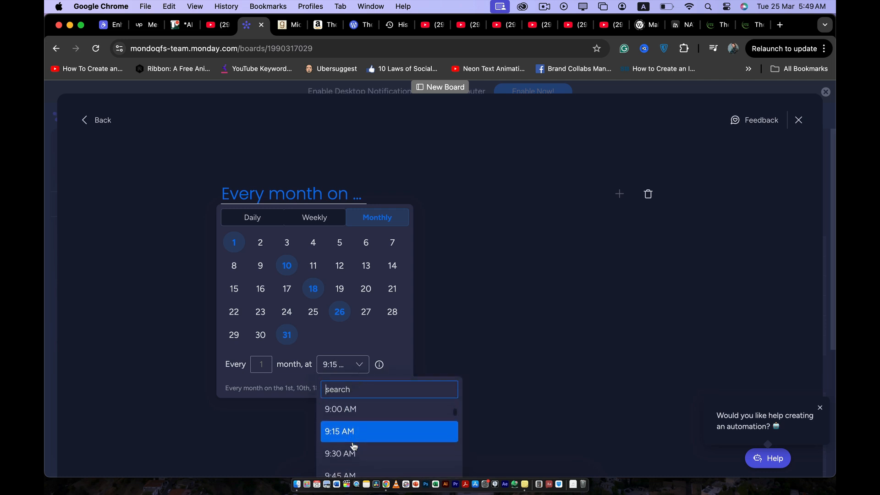
click(350, 453)
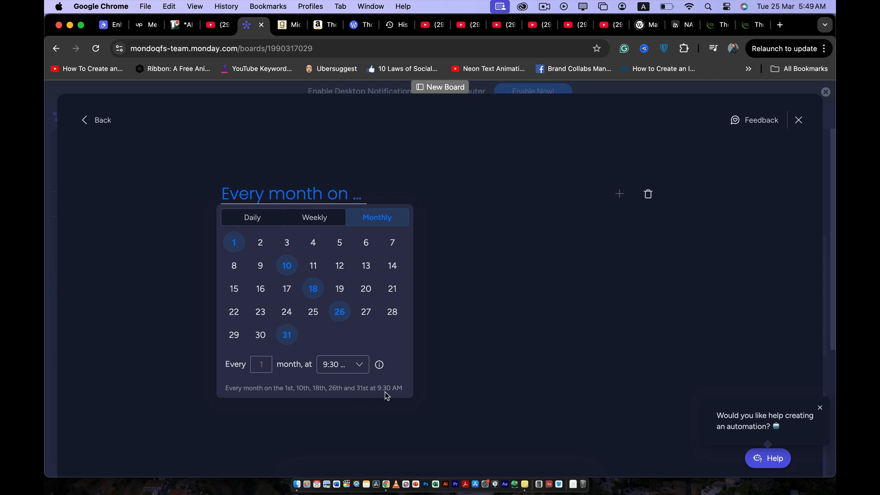
Step: Switch the trigger back to a daily schedule that repeats every 3 days
click(253, 218)
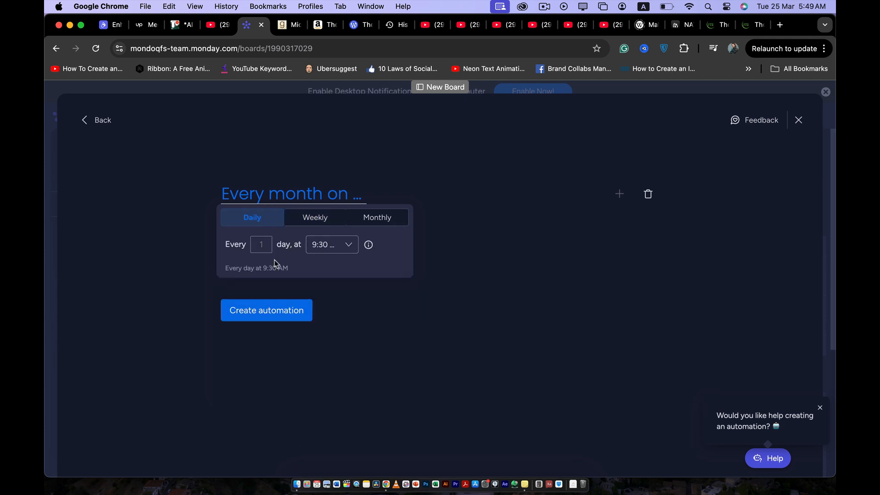
click(259, 237)
text(3)
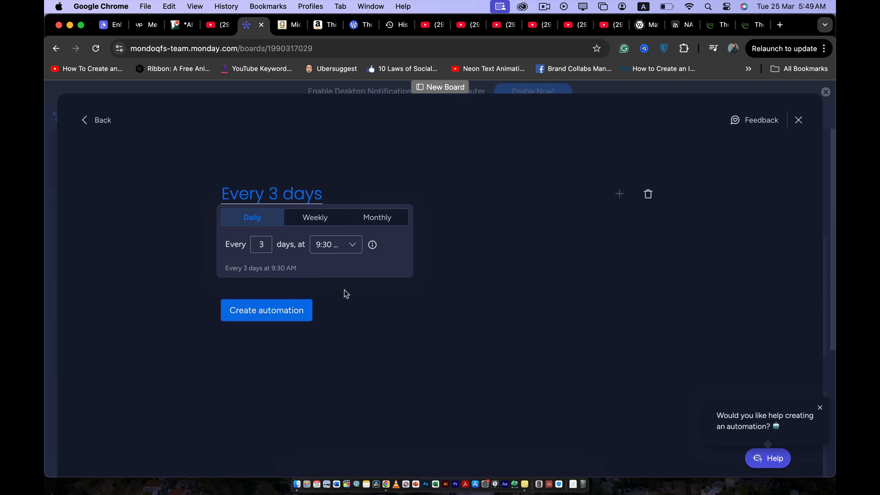
click(353, 306)
Step: Add a create item action and name its new item "Example 1" in the To do group
click(289, 263)
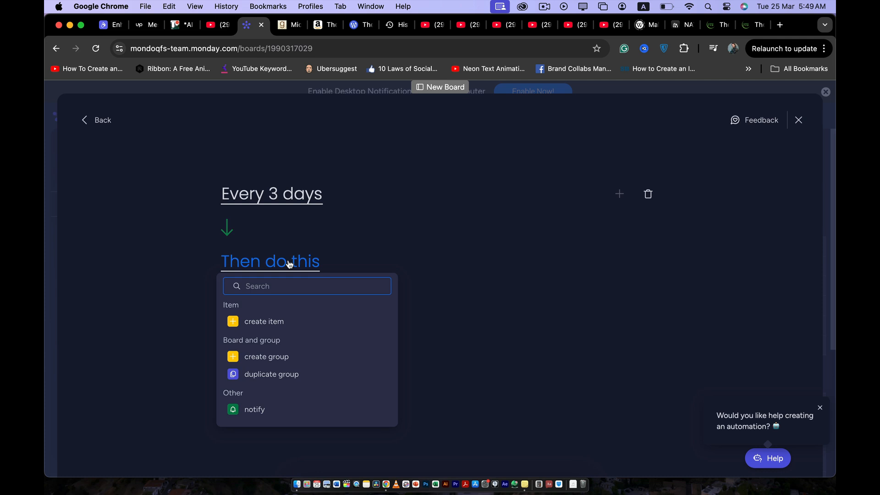
click(272, 321)
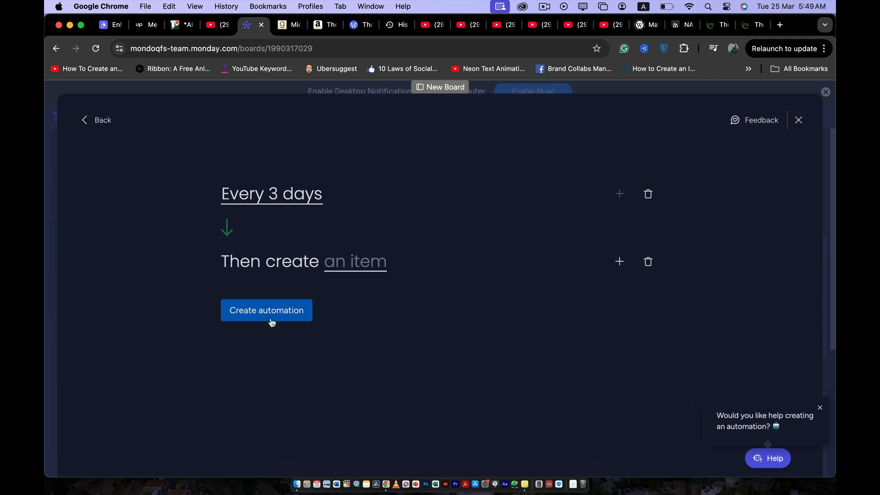
click(347, 261)
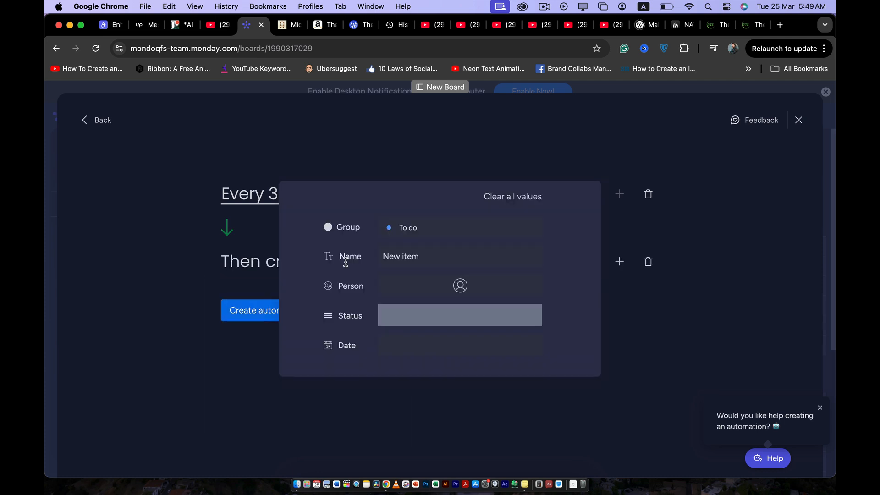
click(414, 231)
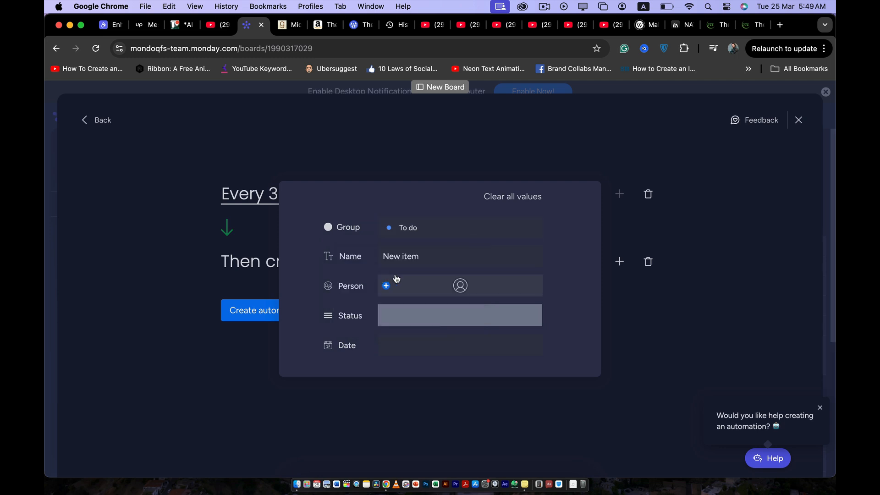
click(418, 255)
text(Example 1)
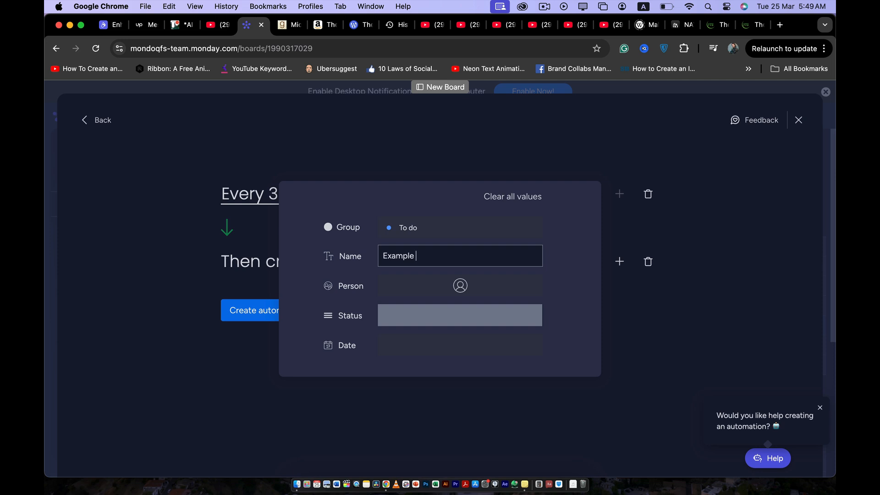
Step: Assign a person to the automation's new item and set its status to To do
click(457, 287)
click(389, 359)
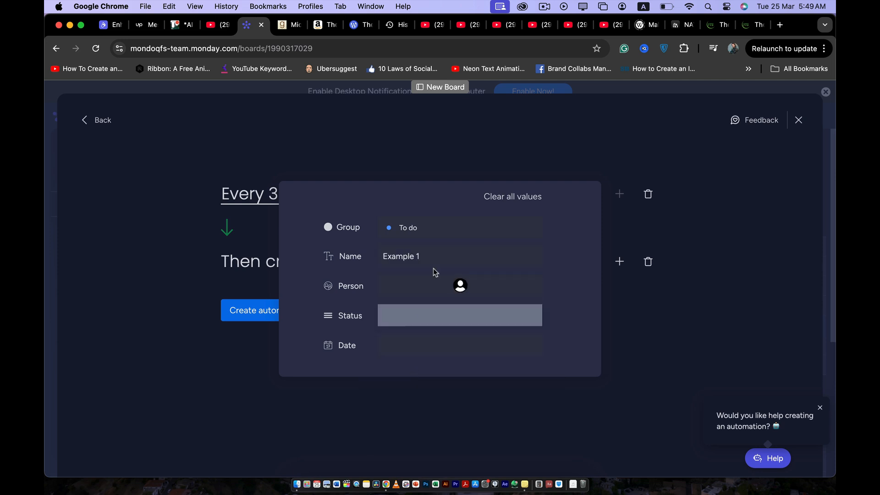
click(436, 314)
click(441, 357)
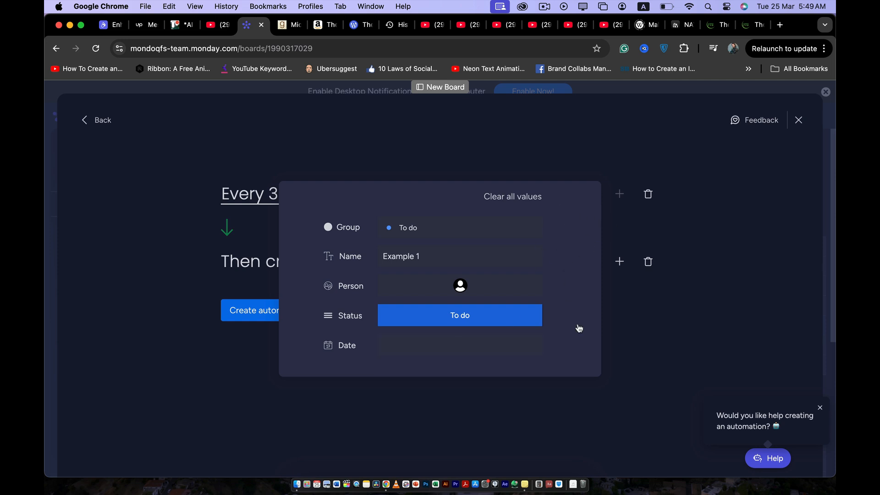
click(637, 324)
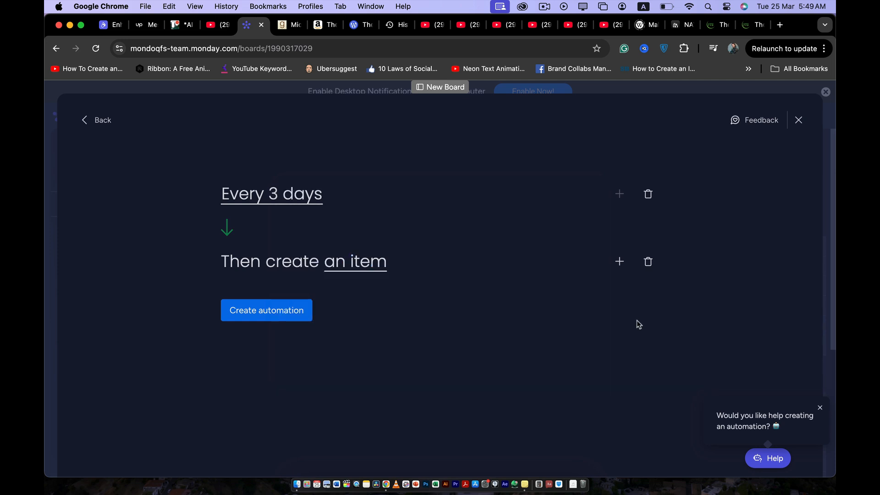
Step: Create the automation and return to the board's main table to review its groups
click(290, 311)
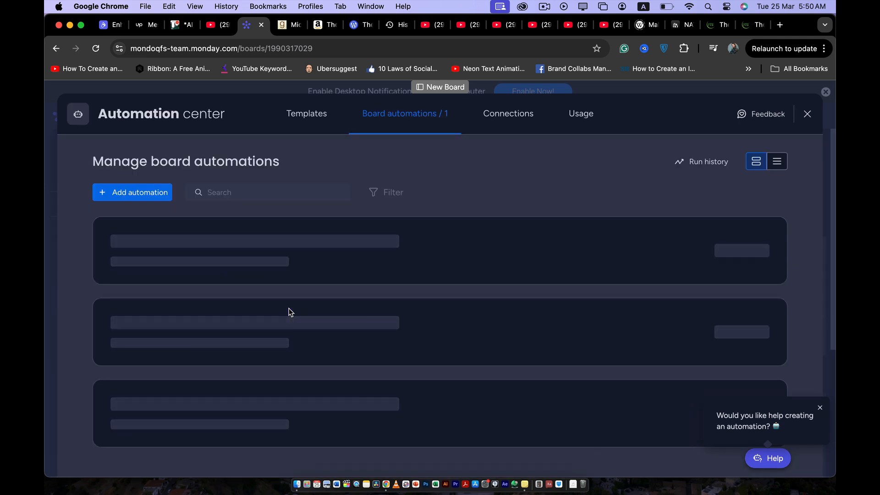
click(807, 114)
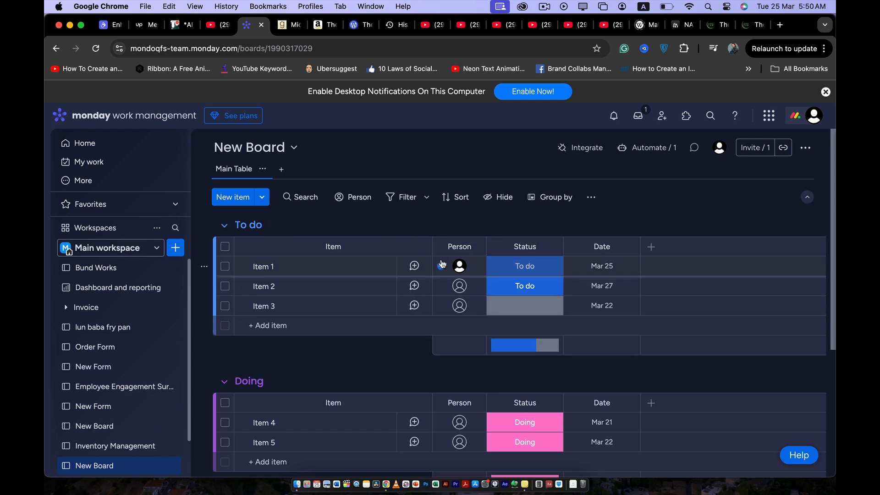
scroll(416, 230, down, 4)
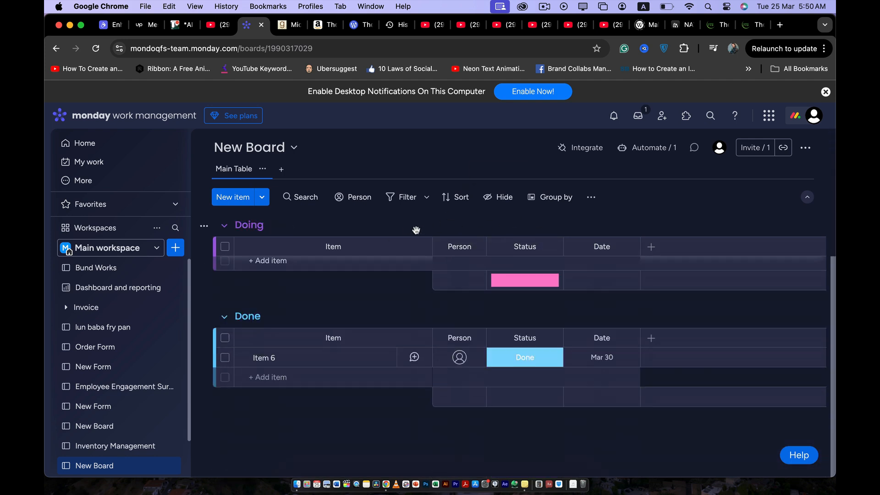
scroll(386, 315, up, 4)
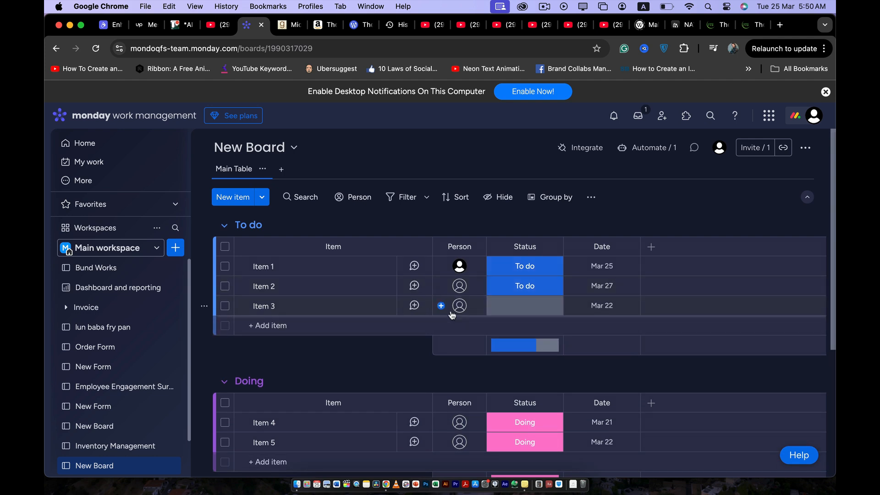